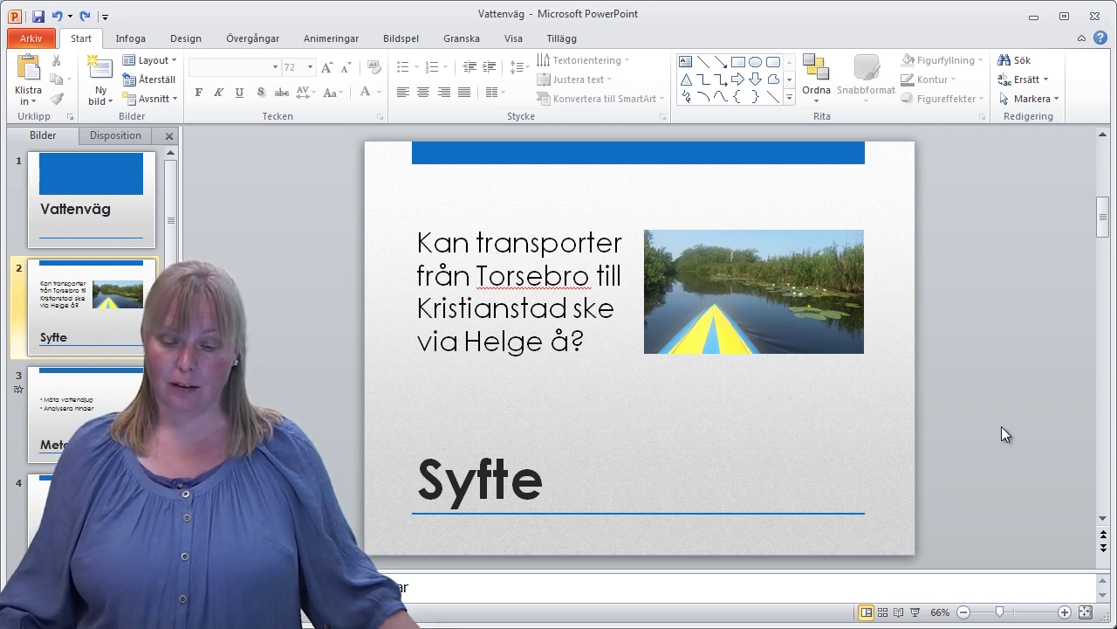
Step: Select the river photo on slide 2 and show the Bildverktyg Format tab
{"action": "left_click", "coordinate": [821, 333]}
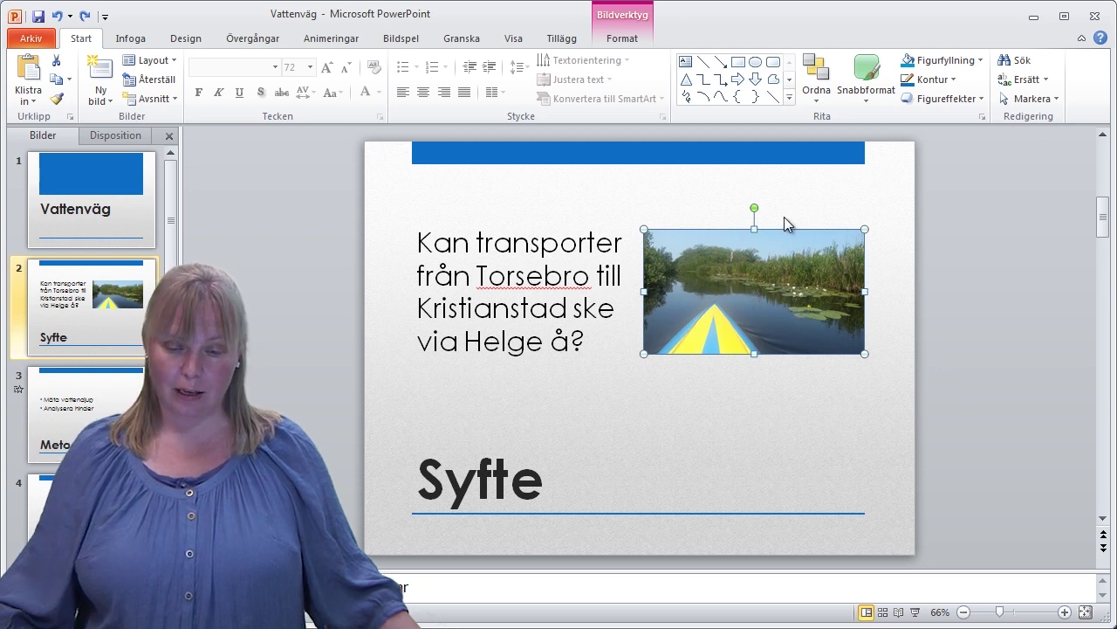
{"action": "left_click", "coordinate": [622, 41]}
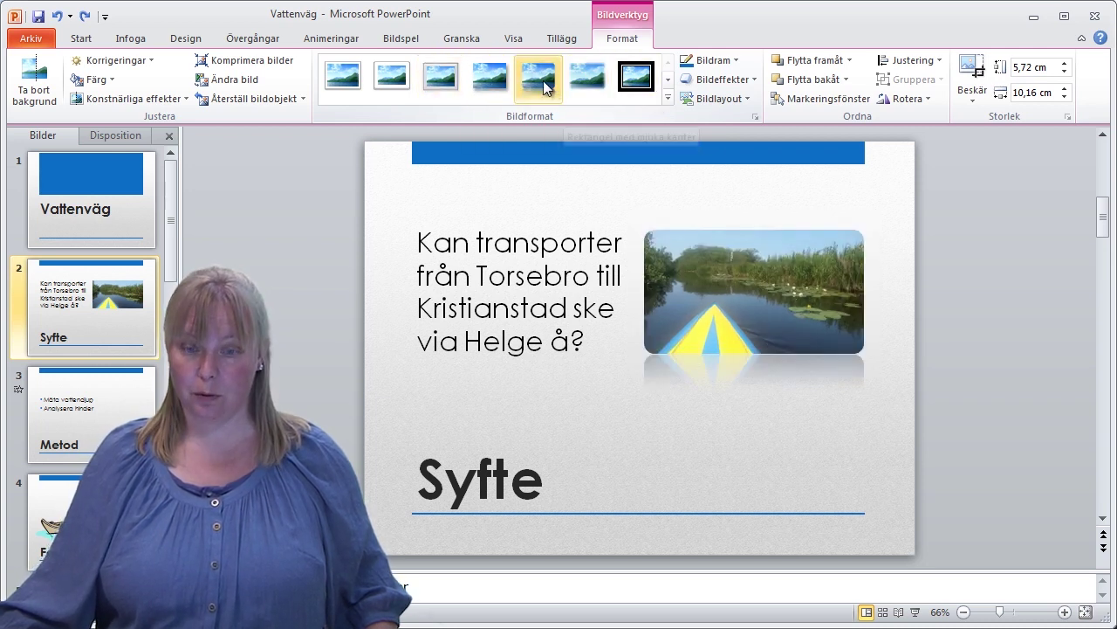
Step: Apply the 'Begränsad ram, svart' picture style to the river photo and thin its border
{"action": "left_click", "coordinate": [667, 97]}
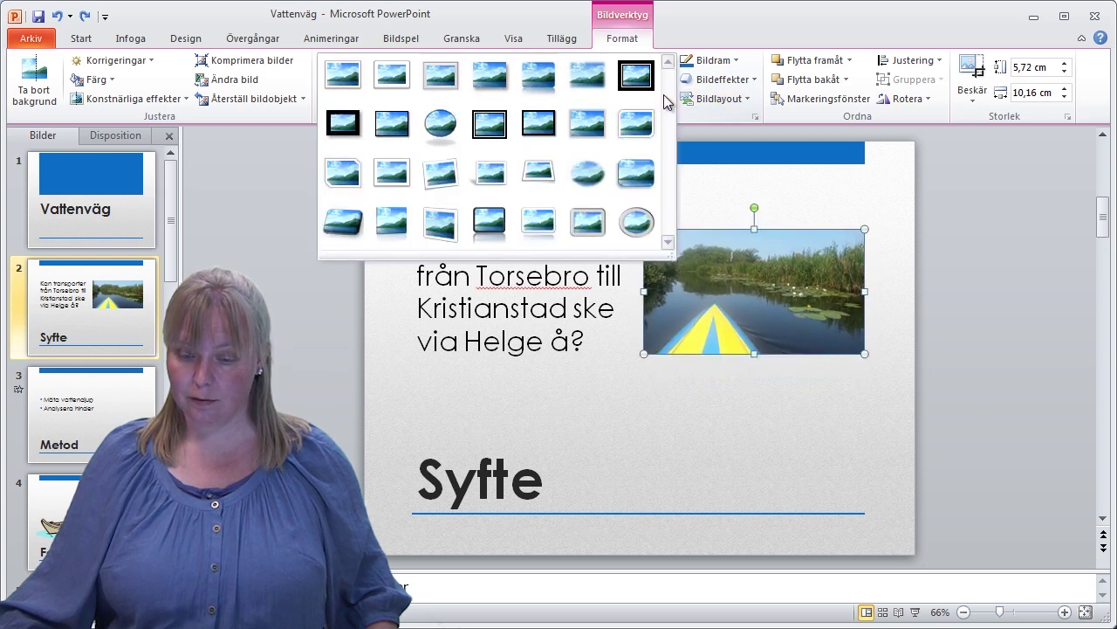
{"action": "left_click", "coordinate": [544, 128]}
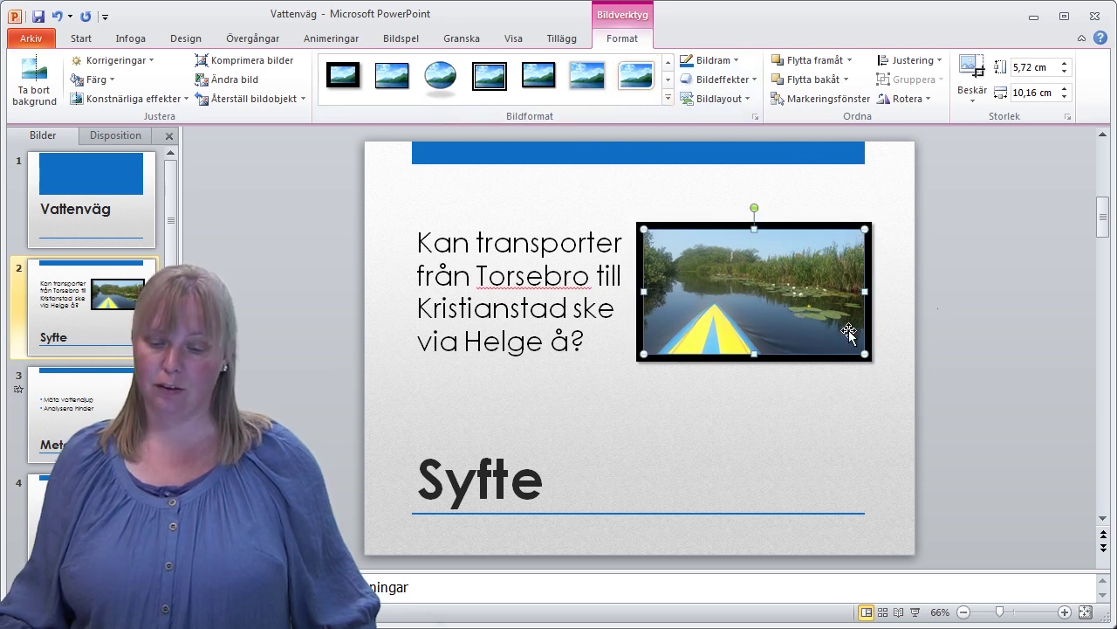
{"action": "left_click", "coordinate": [737, 61]}
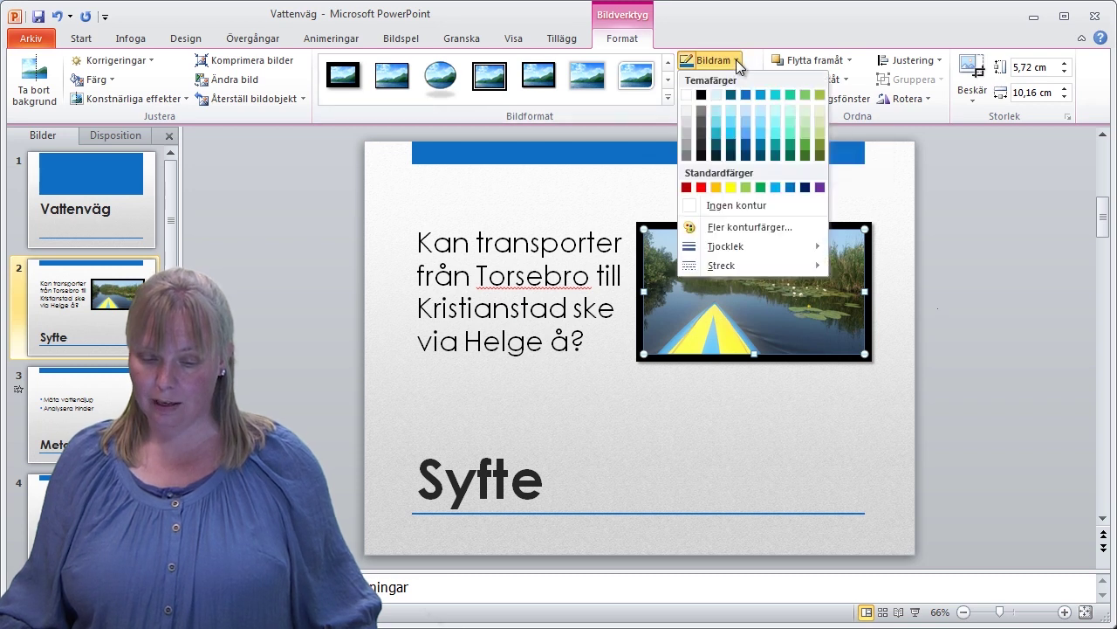
{"action": "mouse_move", "coordinate": [753, 246]}
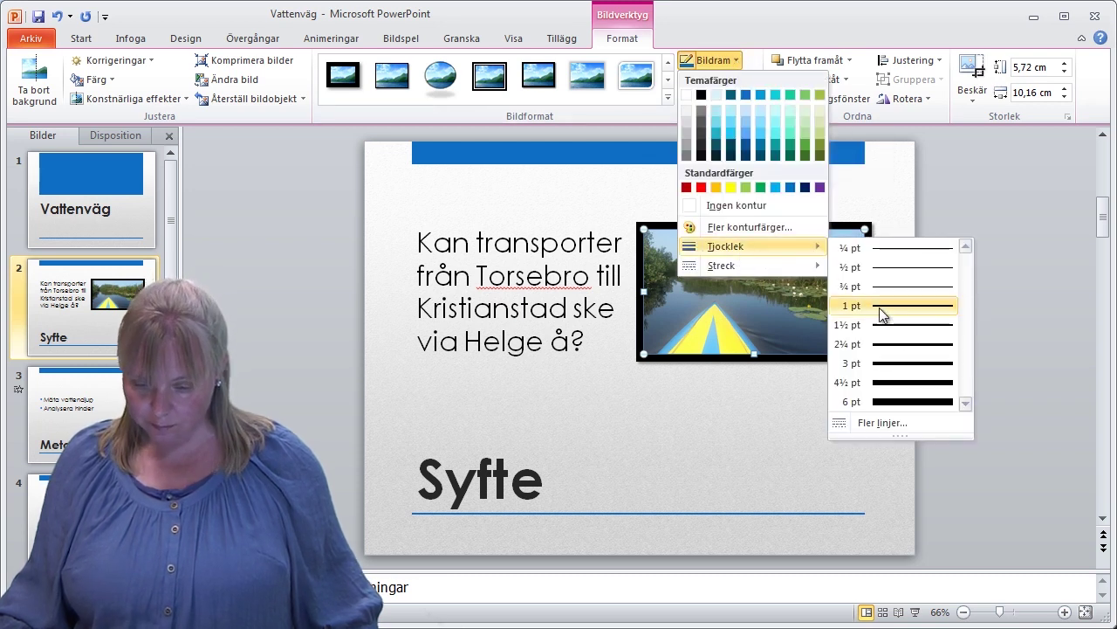
{"action": "left_click", "coordinate": [910, 362]}
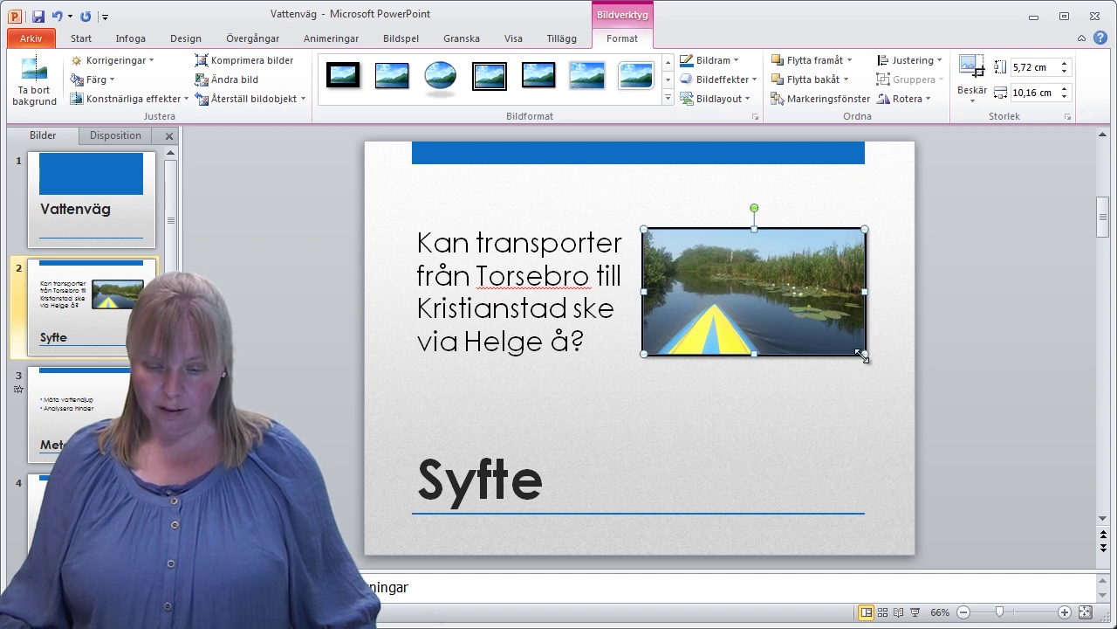
Step: Enlarge the river photo and crop it to a 1:1 square, repositioning it within the crop
{"action": "mouse_move", "coordinate": [865, 353]}
{"action": "left_mouse_down"}
{"action": "mouse_move", "coordinate": [831, 374]}
{"action": "mouse_move", "coordinate": [853, 369]}
{"action": "left_mouse_up"}
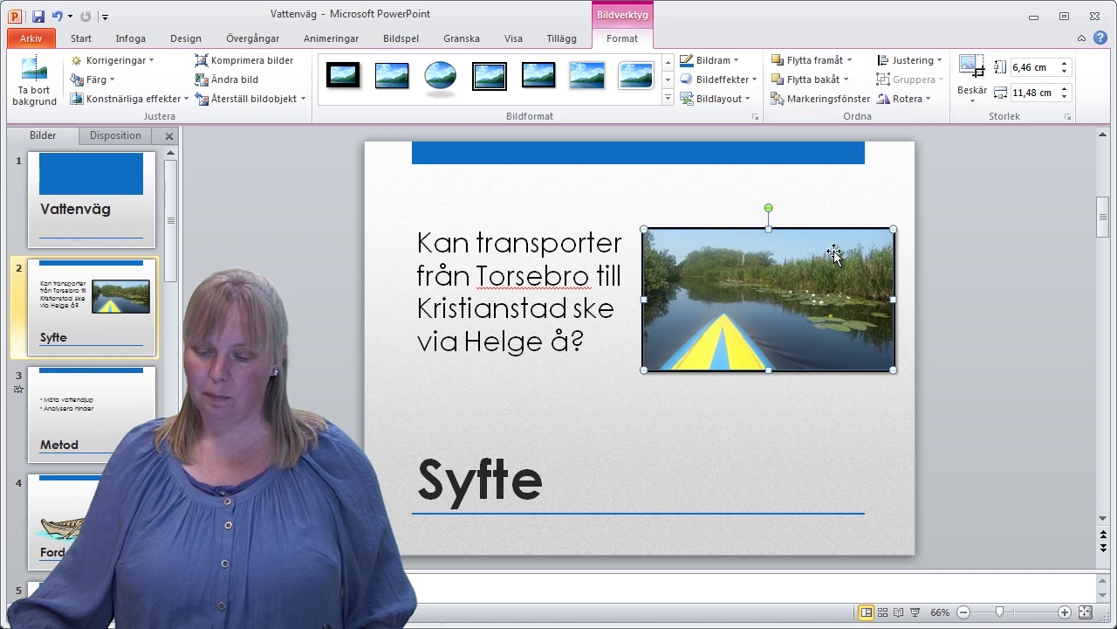
{"action": "left_click", "coordinate": [971, 94]}
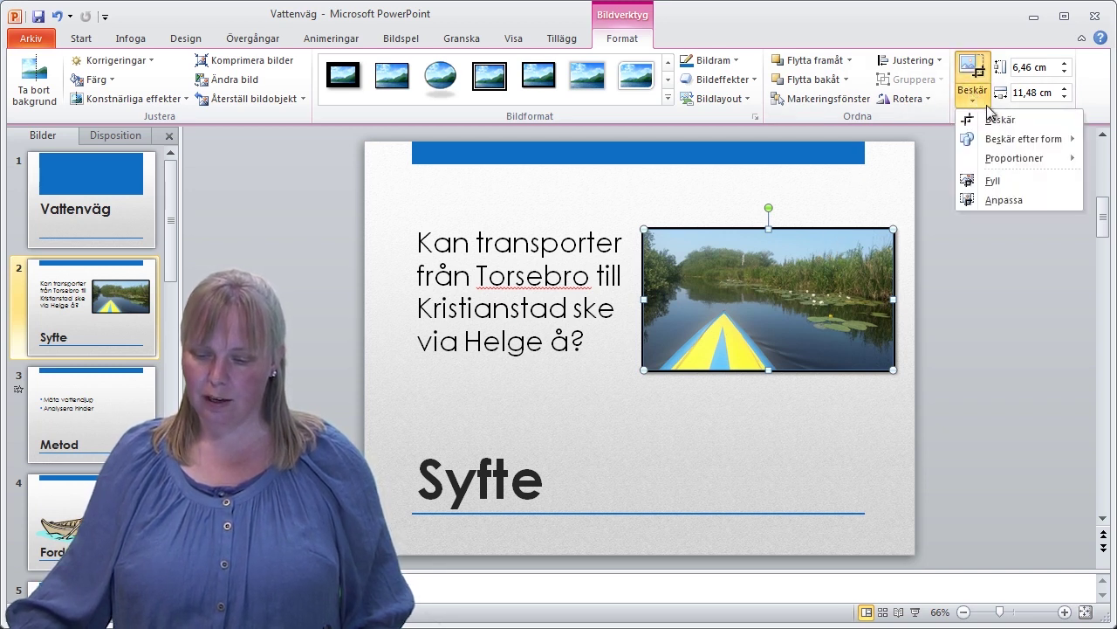
{"action": "mouse_move", "coordinate": [1015, 158]}
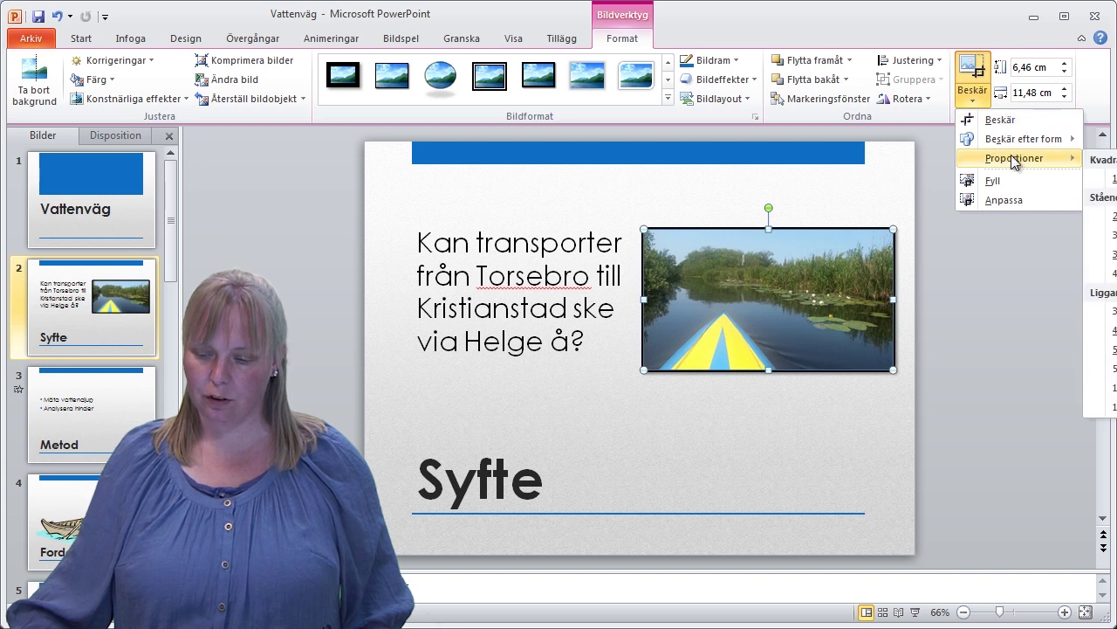
{"action": "left_click", "coordinate": [1111, 179]}
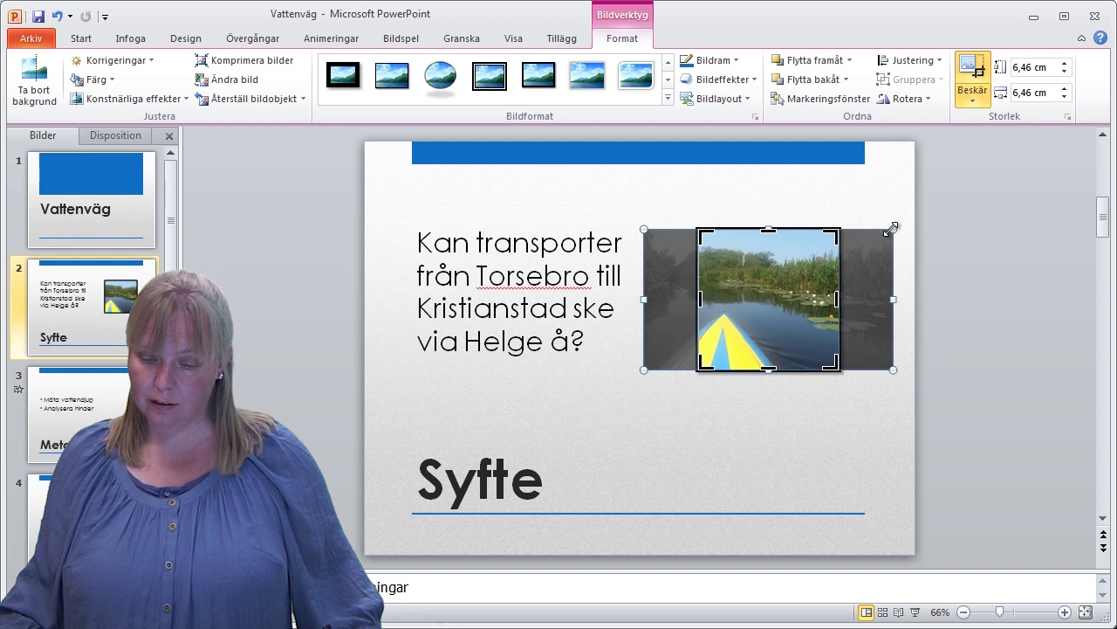
{"action": "left_click_drag", "start_coordinate": [891, 229], "coordinate": [912, 218]}
{"action": "left_click_drag", "start_coordinate": [887, 257], "coordinate": [904, 283]}
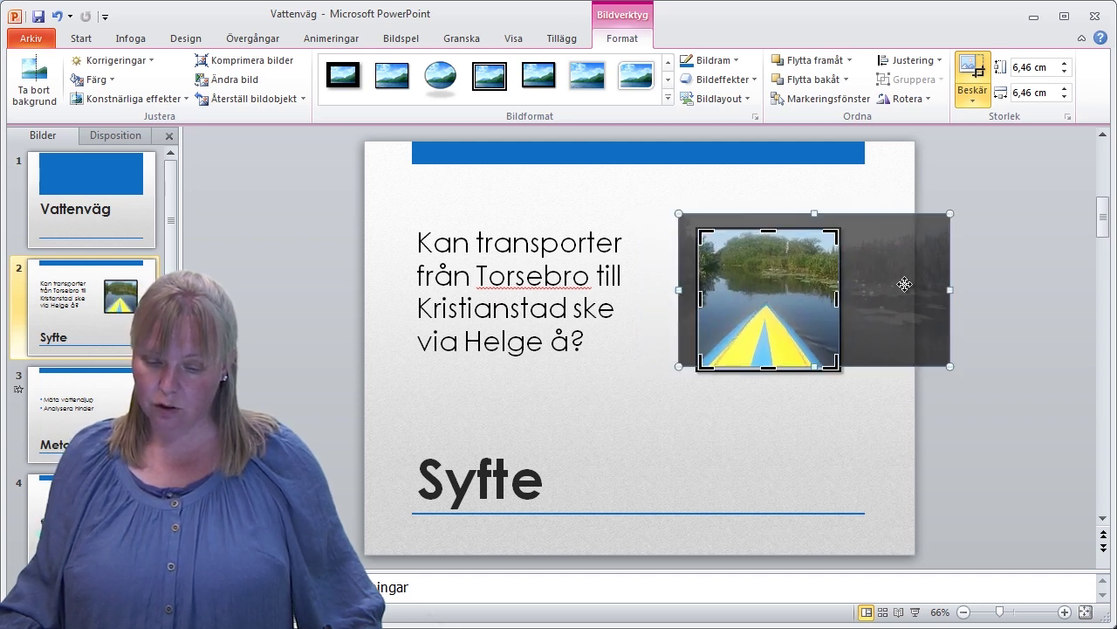
{"action": "left_click_drag", "start_coordinate": [949, 366], "coordinate": [969, 384]}
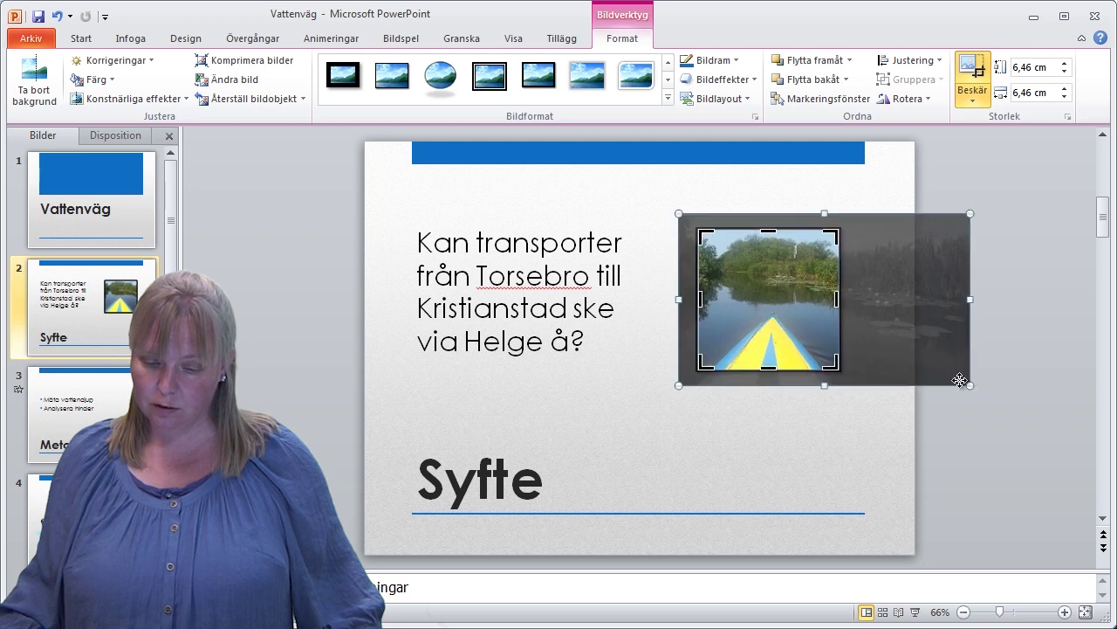
{"action": "left_click_drag", "start_coordinate": [933, 351], "coordinate": [941, 347]}
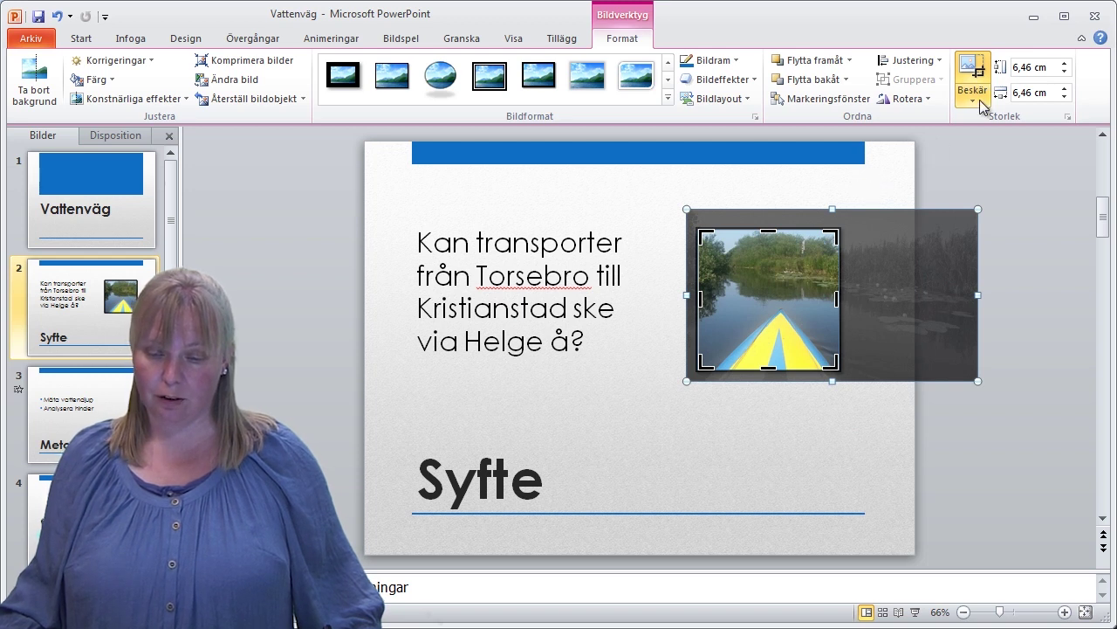
{"action": "left_click", "coordinate": [971, 75]}
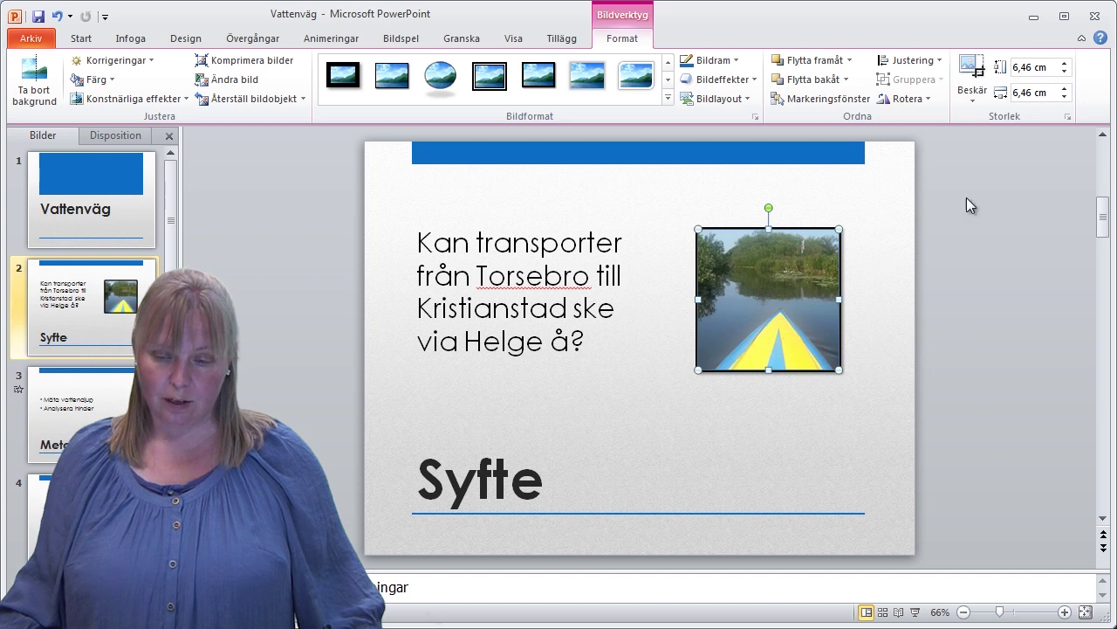
Step: Crop the photo to an oval shape so it appears as a circle
{"action": "left_click", "coordinate": [975, 69]}
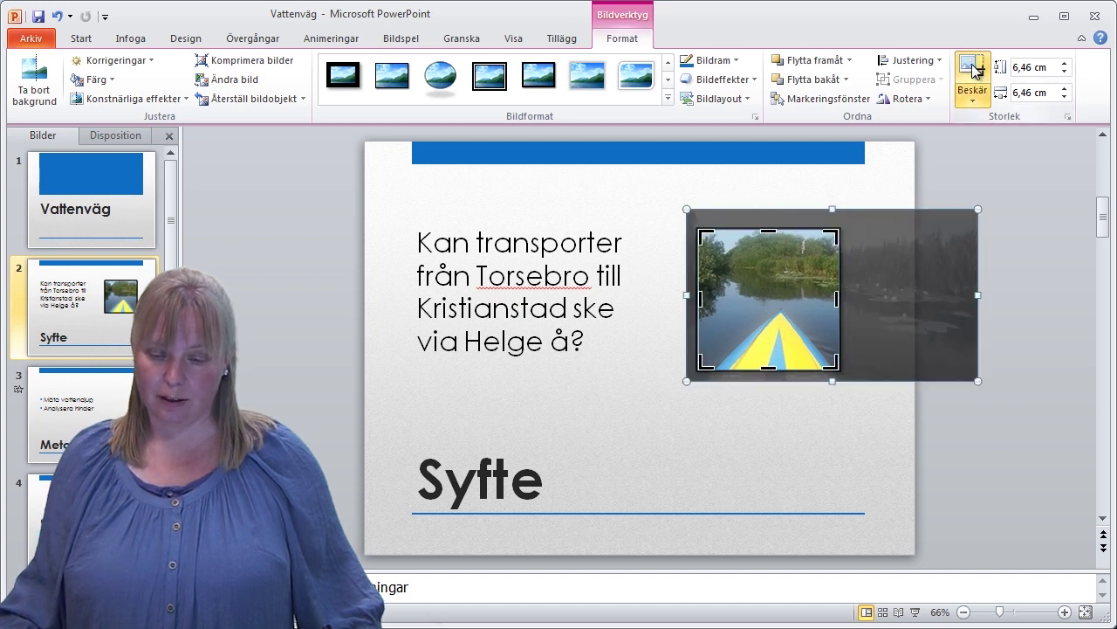
{"action": "left_click", "coordinate": [970, 103]}
{"action": "mouse_move", "coordinate": [1023, 138]}
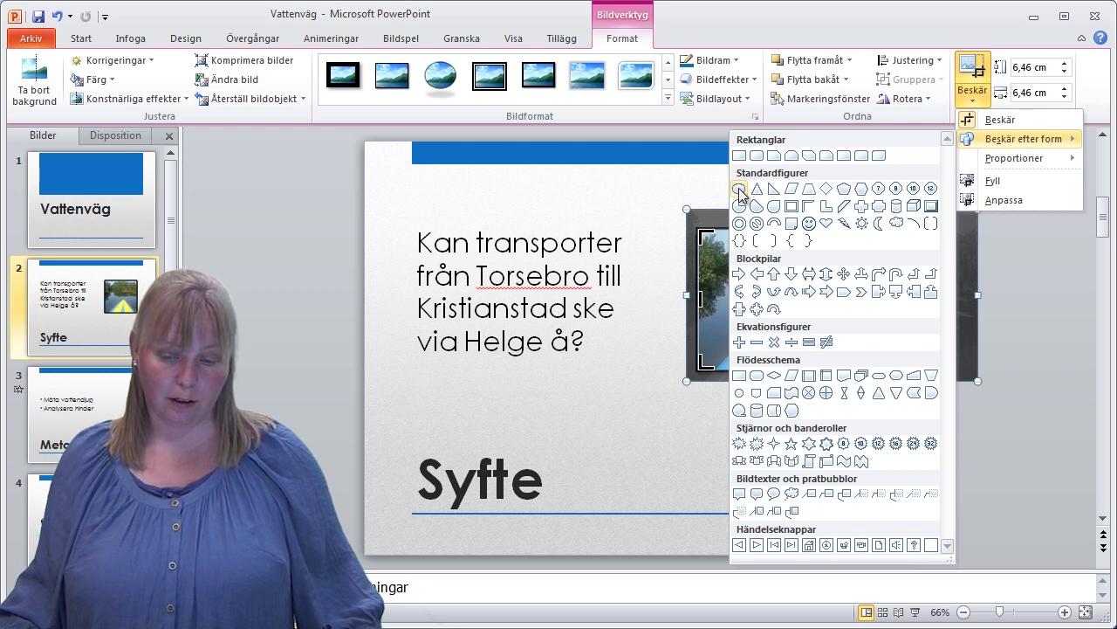
{"action": "left_click", "coordinate": [738, 189]}
{"action": "left_click", "coordinate": [906, 307]}
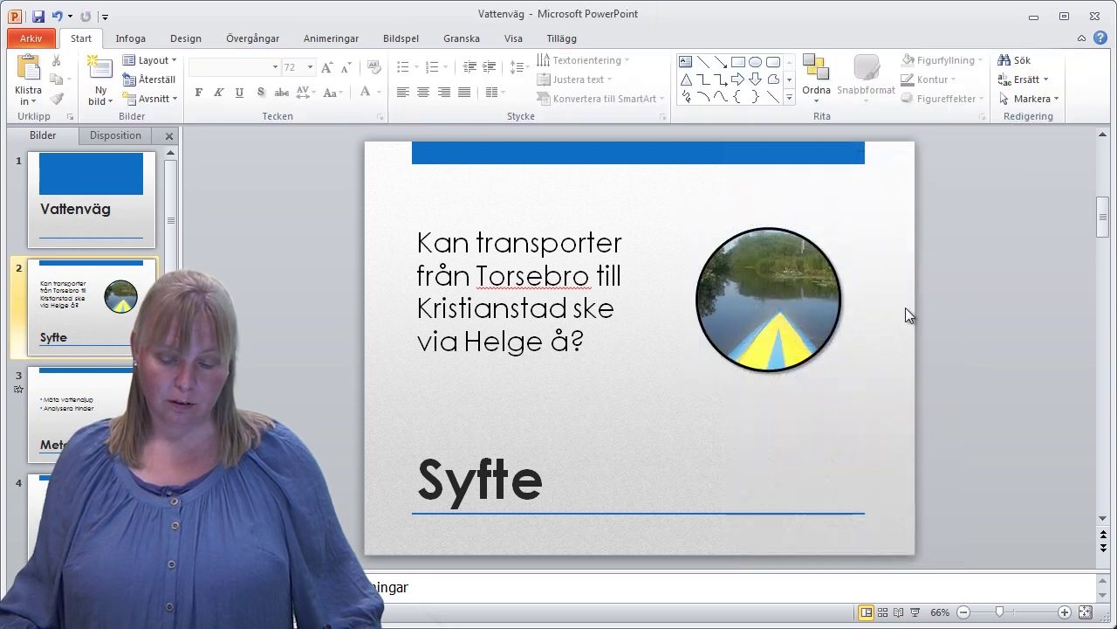
{"action": "left_click", "coordinate": [816, 299]}
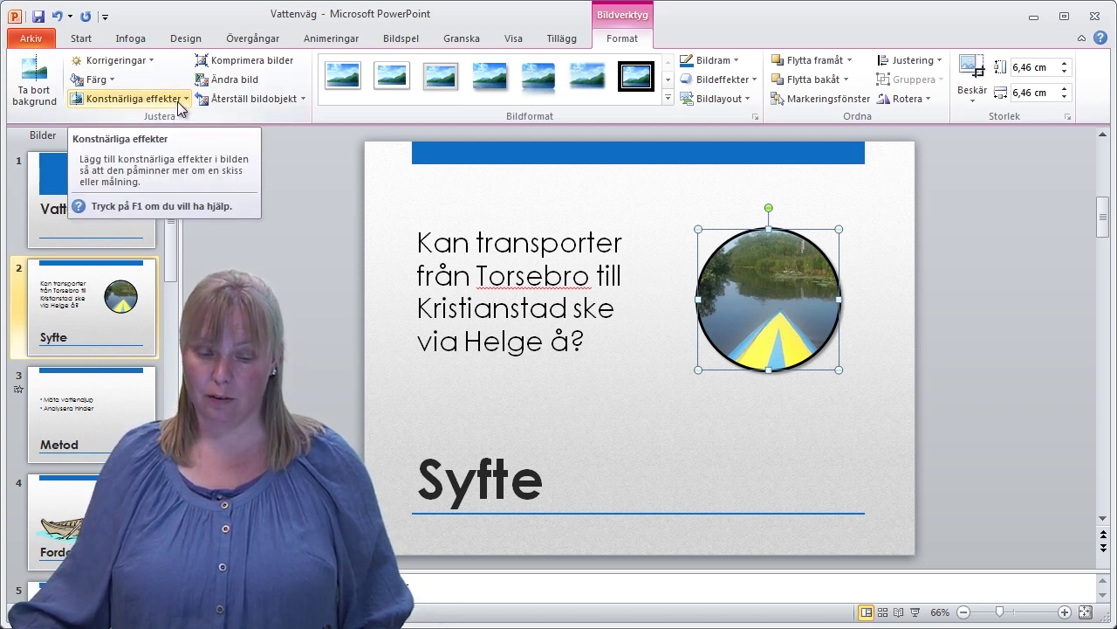
Step: Preview artistic effects without applying one, then leave the circular photo deselected
{"action": "left_click", "coordinate": [177, 101]}
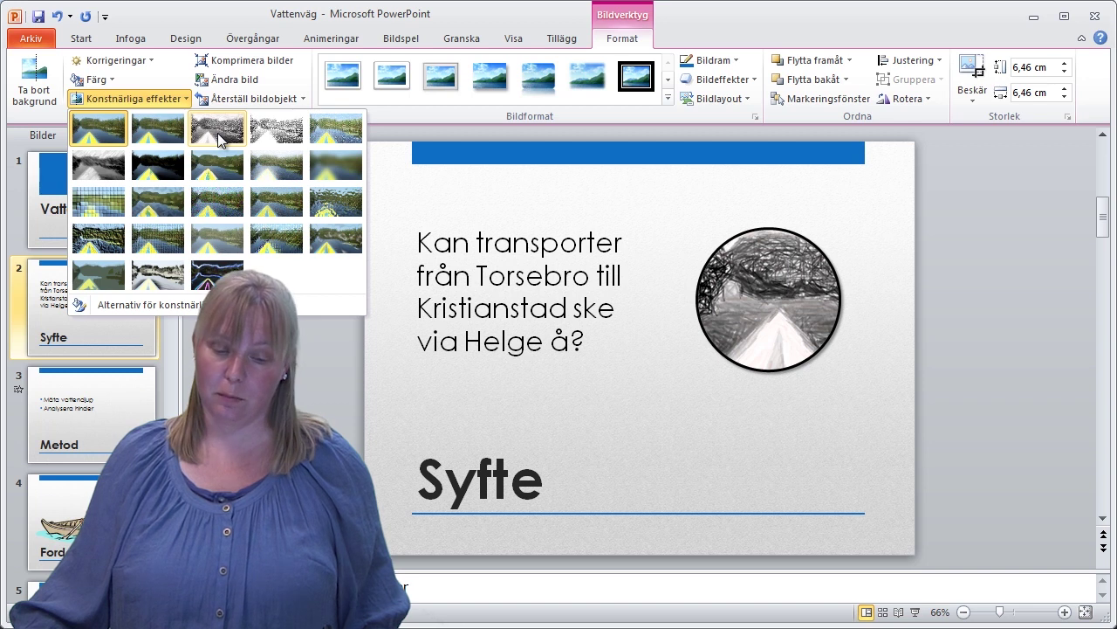
{"action": "key", "text": "Escape"}
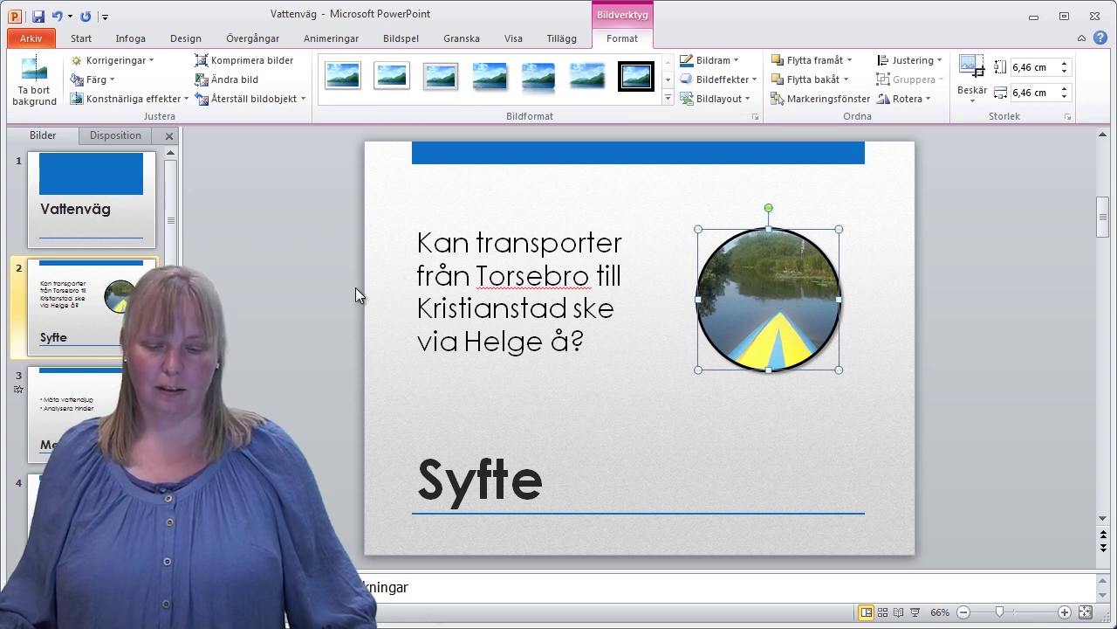
{"action": "left_click", "coordinate": [850, 316]}
{"action": "left_click", "coordinate": [817, 312]}
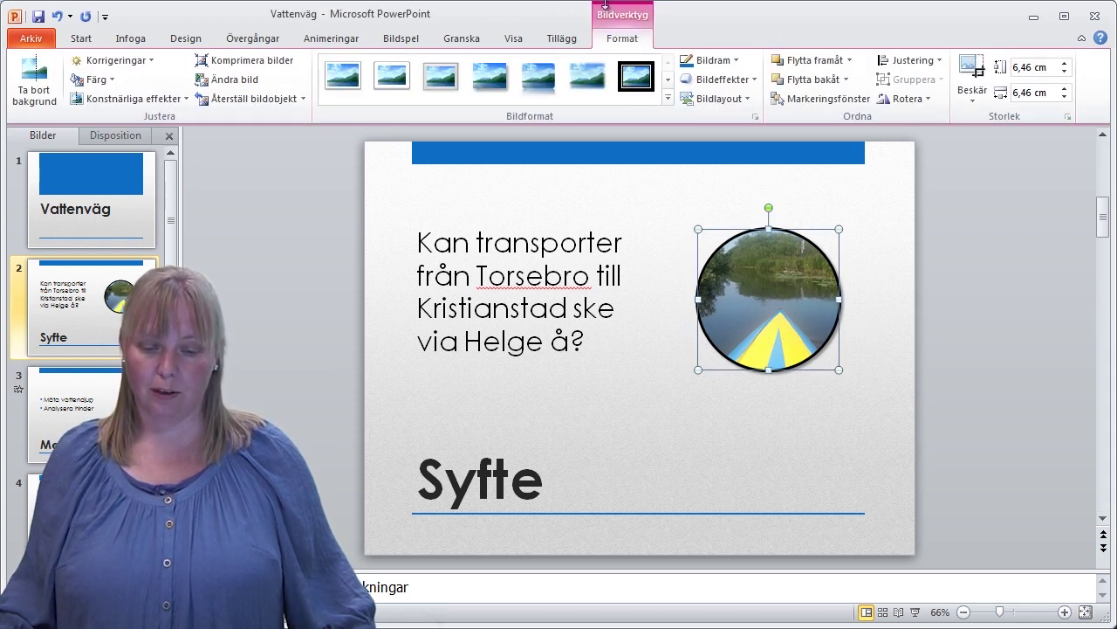
{"action": "left_click", "coordinate": [899, 277]}
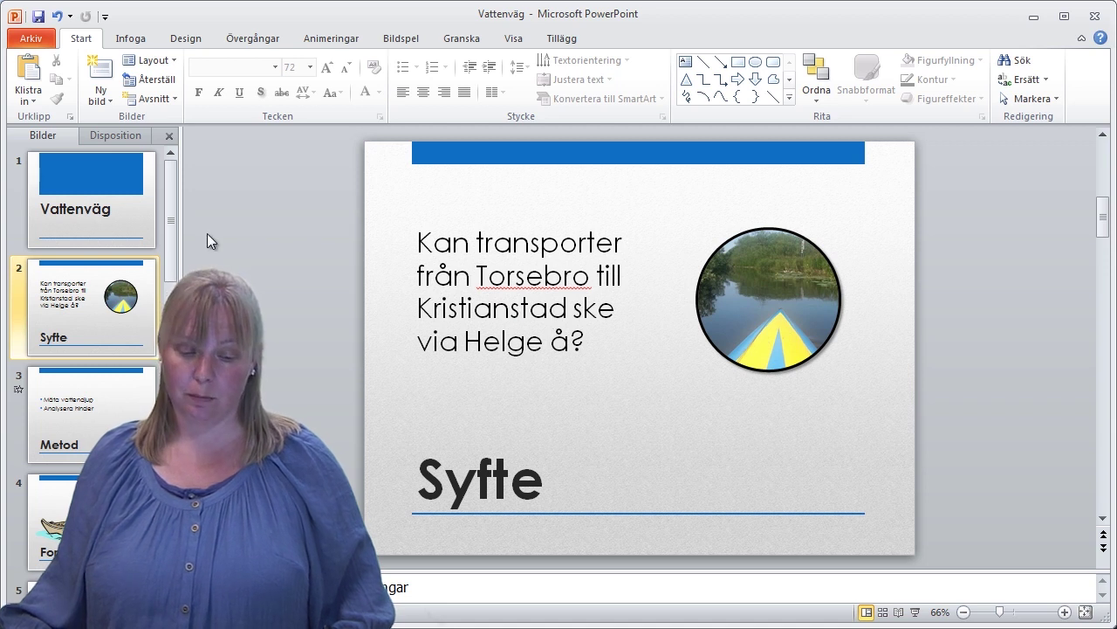
Step: Duplicate the Kreatur pie-chart slide (slide 8) with Duplicera markerade bilder
{"action": "left_click", "coordinate": [153, 262]}
{"action": "scroll", "coordinate": [91, 349], "scroll_direction": "down", "scroll_amount": 4}
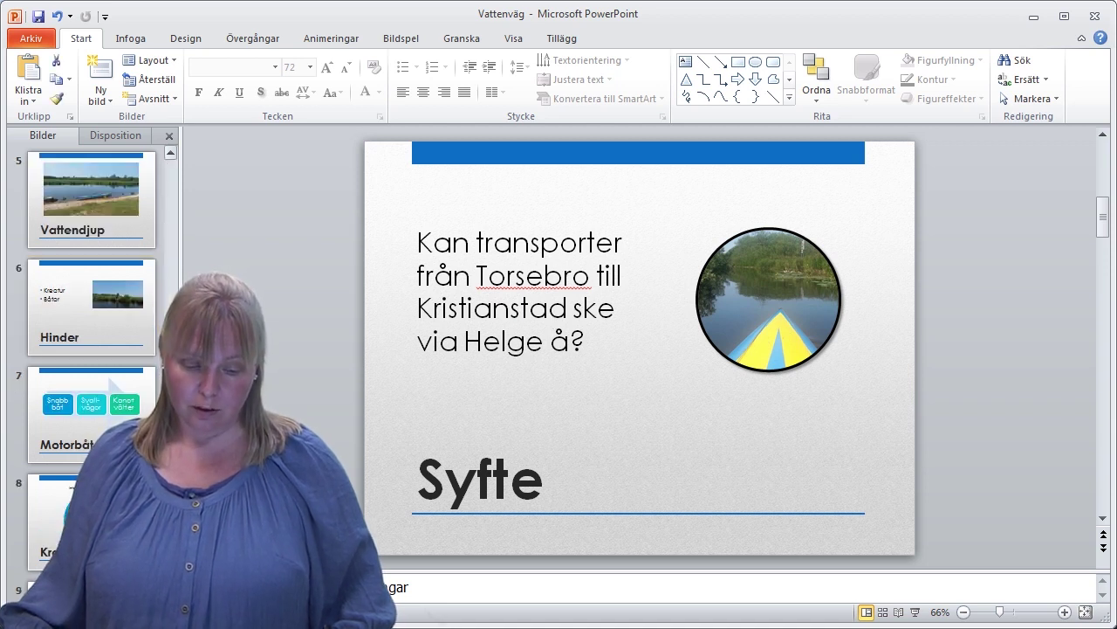
{"action": "left_click", "coordinate": [91, 515]}
{"action": "scroll", "coordinate": [121, 419], "scroll_direction": "down", "scroll_amount": 1}
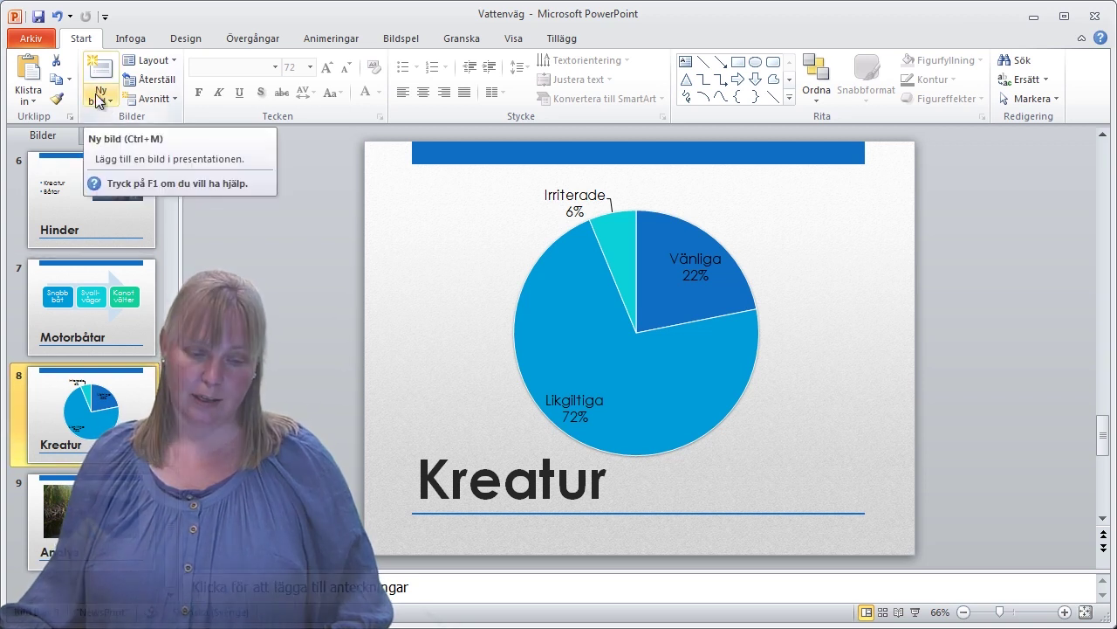
{"action": "left_click", "coordinate": [100, 102]}
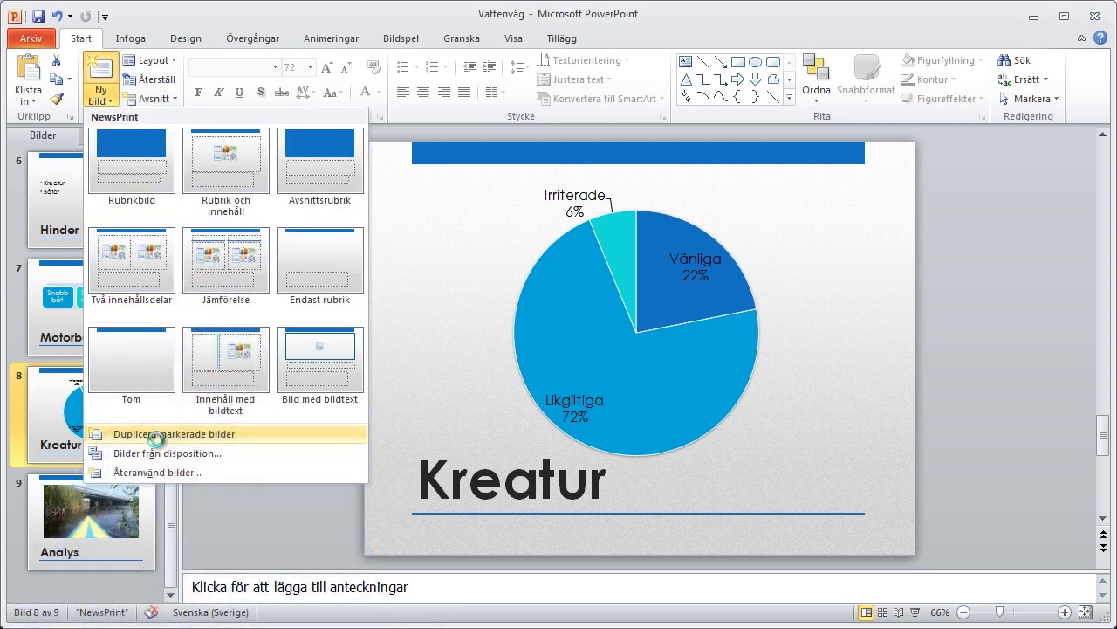
{"action": "left_click", "coordinate": [156, 438]}
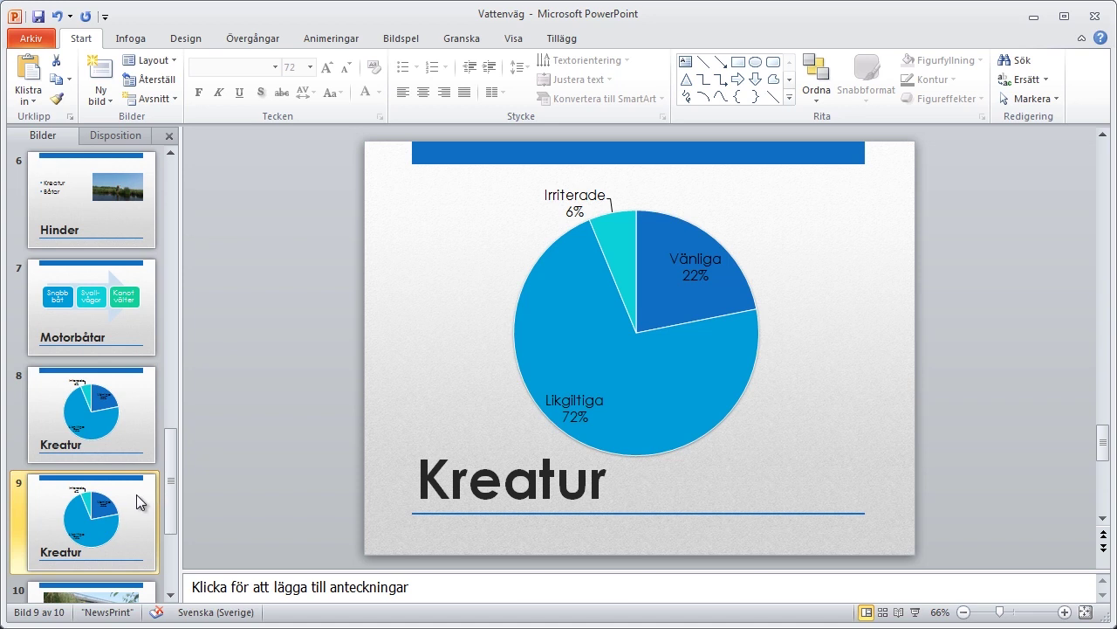
Step: Change the slide 9 title from 'Kreatur' to 'Bönder' and bring up the pie chart's Diagramverktyg Design tab
{"action": "left_click", "coordinate": [449, 490]}
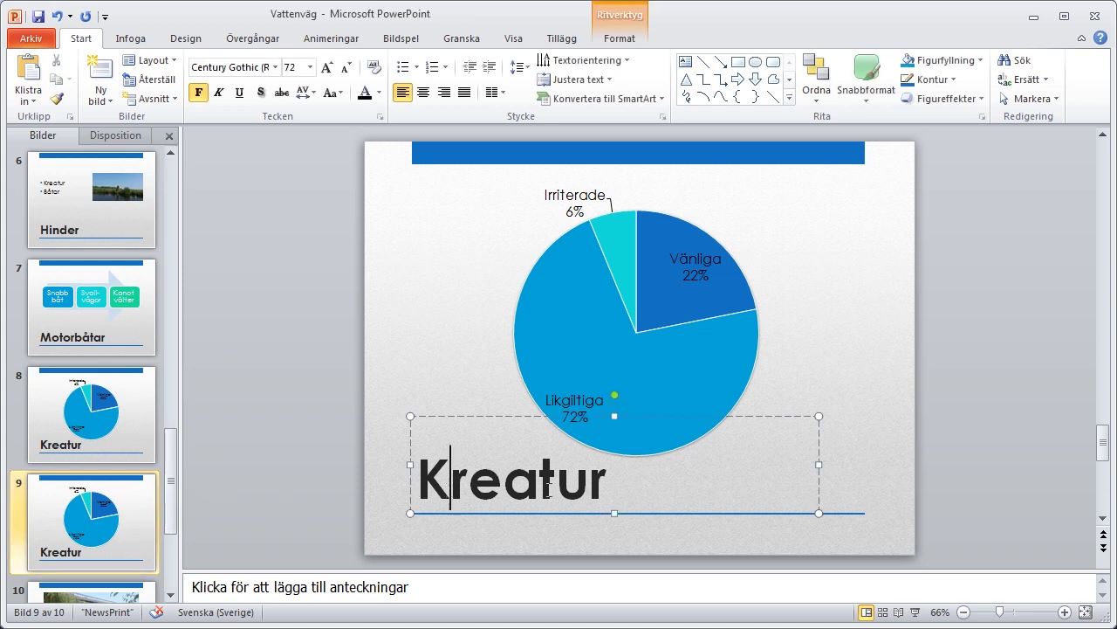
{"action": "left_click_drag", "start_coordinate": [621, 487], "coordinate": [387, 483]}
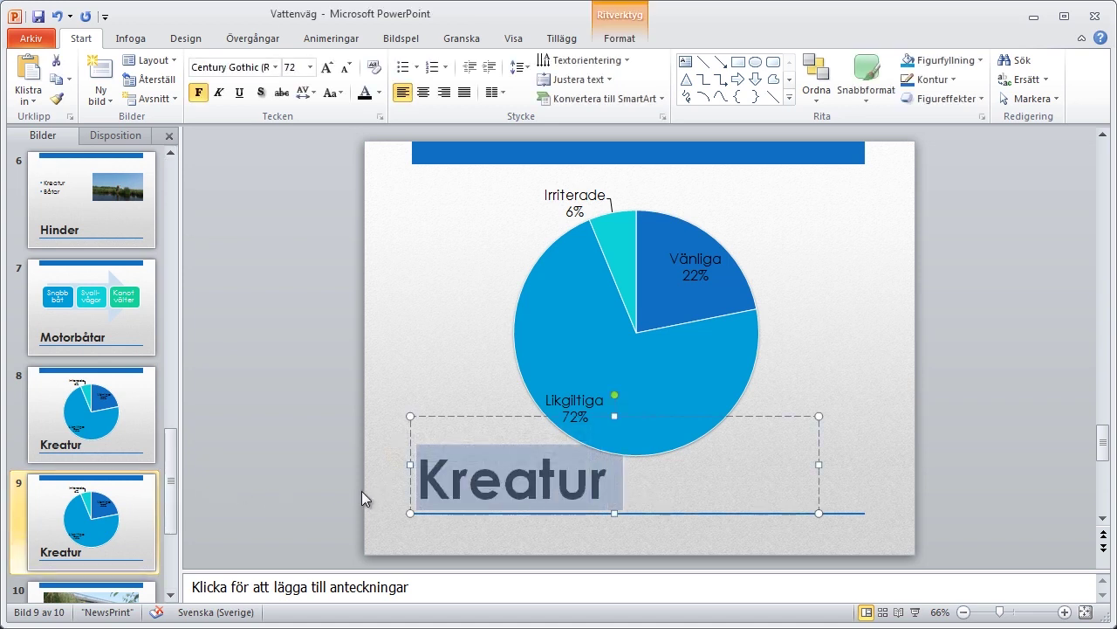
{"action": "type", "text": "Bönder"}
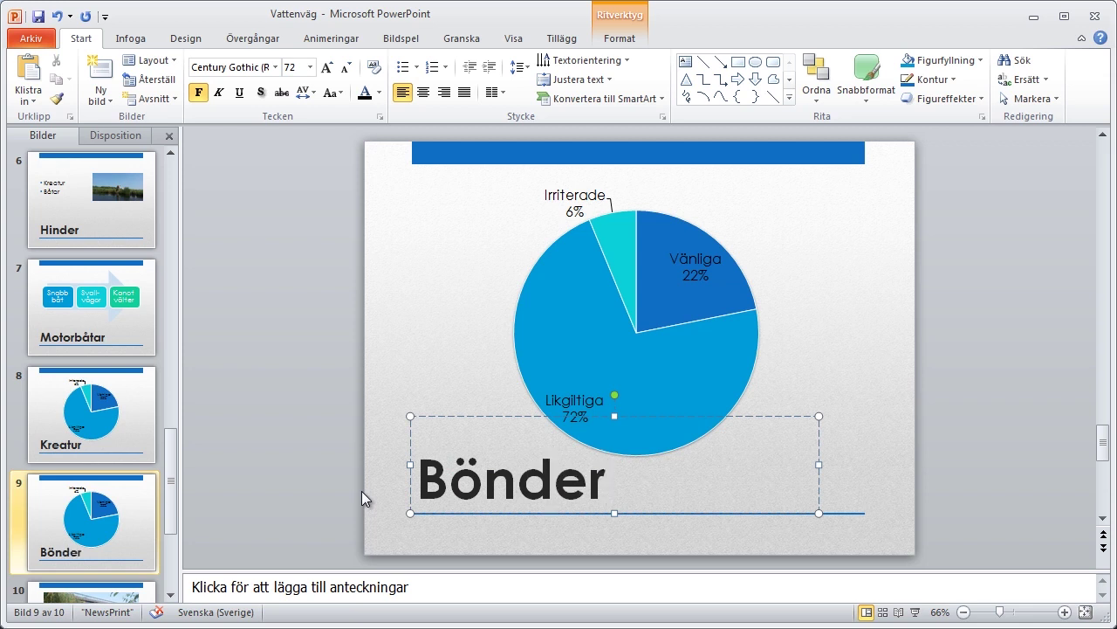
{"action": "mouse_move", "coordinate": [611, 375]}
{"action": "left_click", "coordinate": [665, 356]}
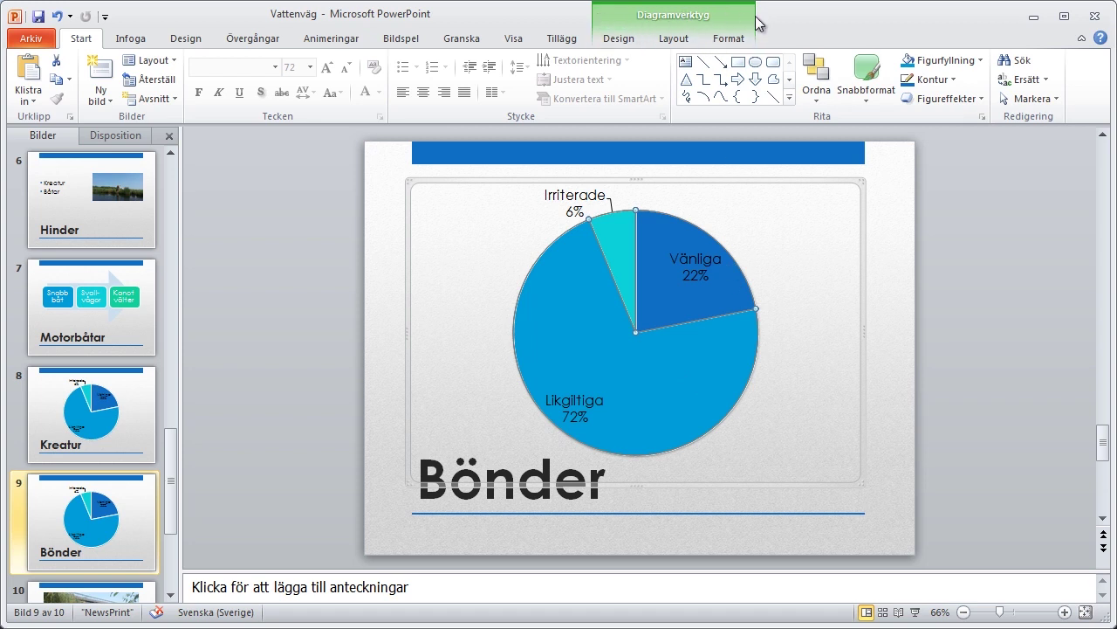
{"action": "left_click", "coordinate": [630, 40]}
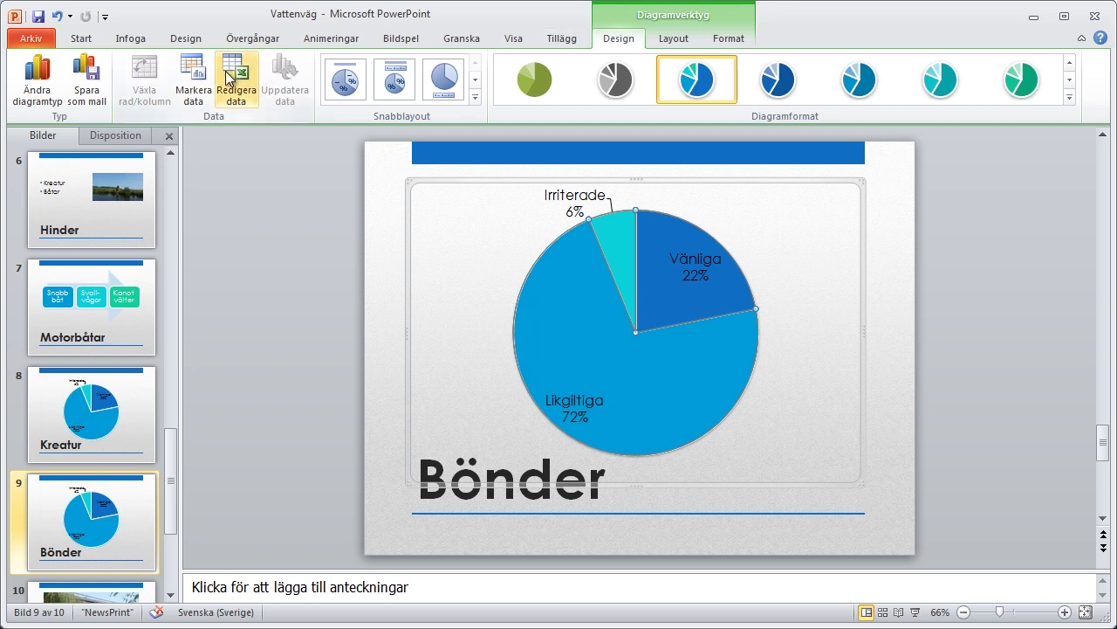
Step: Edit the chart data to Vänliga 23, Likgiltiga 2, Irriterade 8 and close the Excel sheet
{"action": "left_click", "coordinate": [248, 76]}
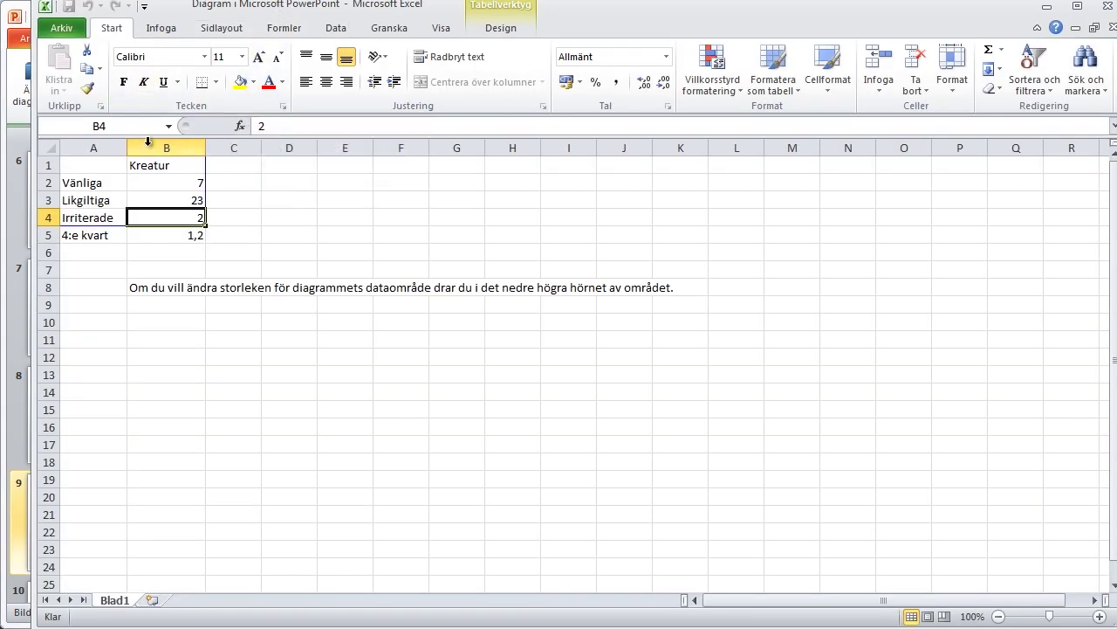
{"action": "left_click", "coordinate": [169, 186]}
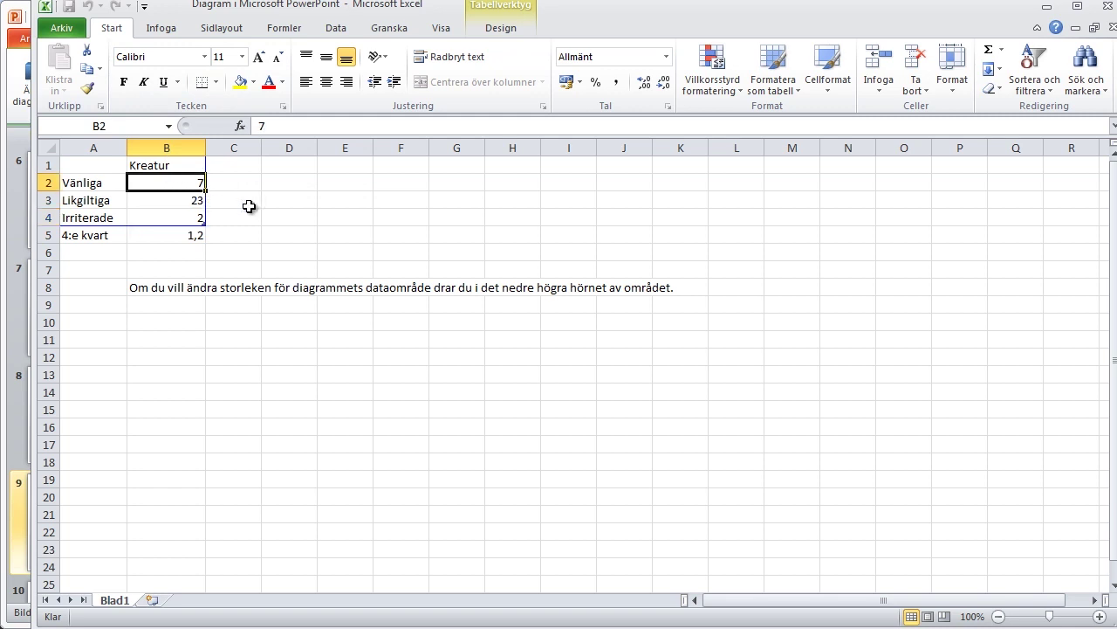
{"action": "type", "text": "23"}
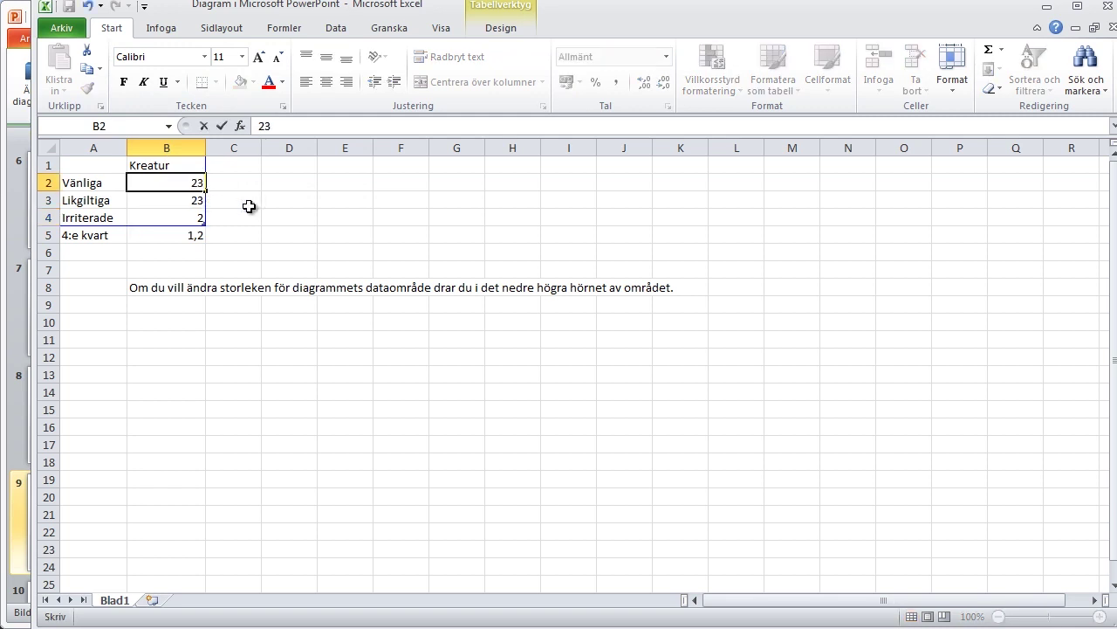
{"action": "key", "text": "Return"}
{"action": "type", "text": "2"}
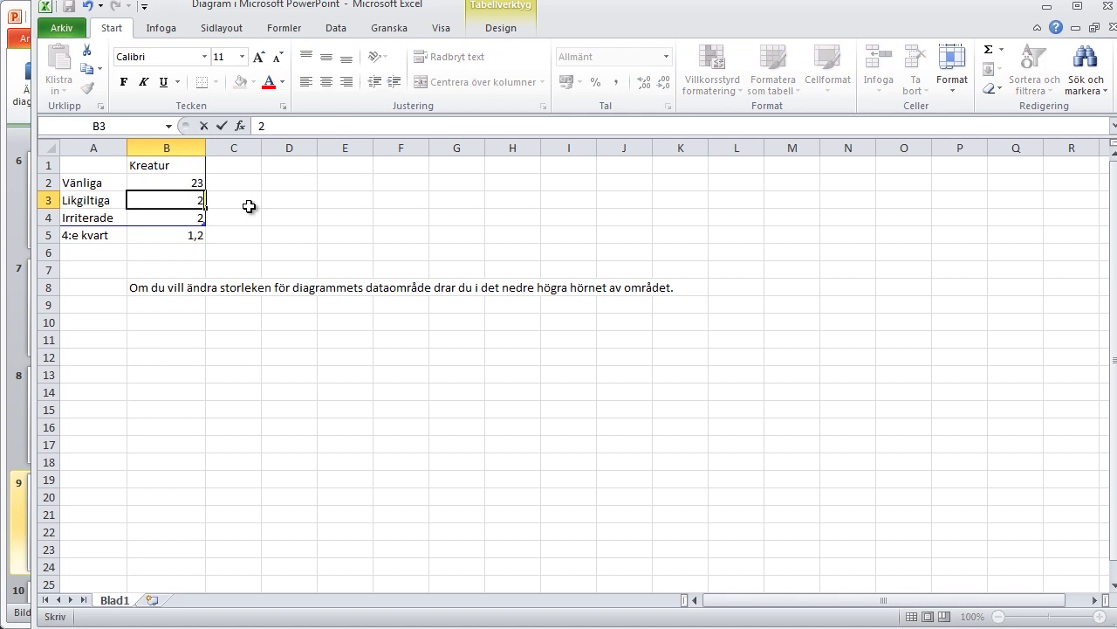
{"action": "key", "text": "Return"}
{"action": "type", "text": "8"}
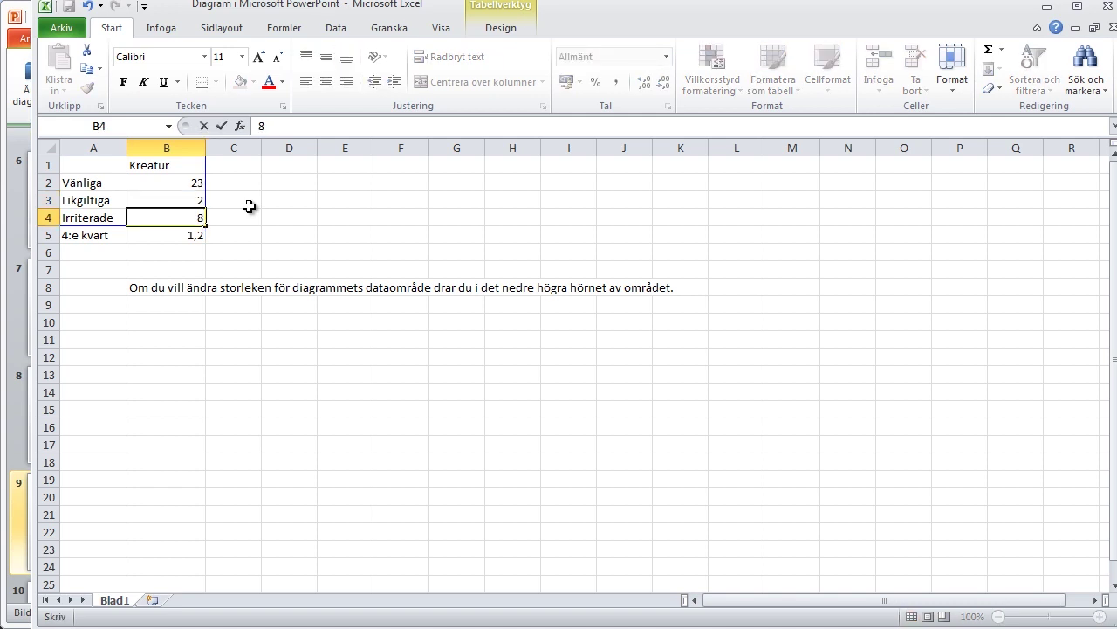
{"action": "left_click", "coordinate": [1108, 6]}
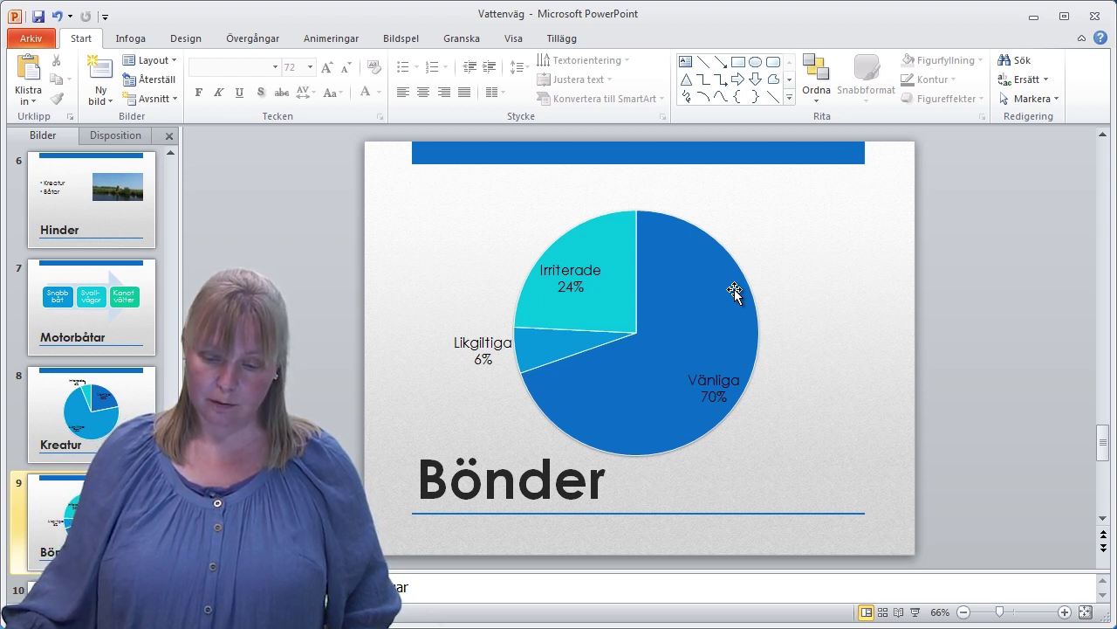
{"action": "left_click", "coordinate": [734, 294]}
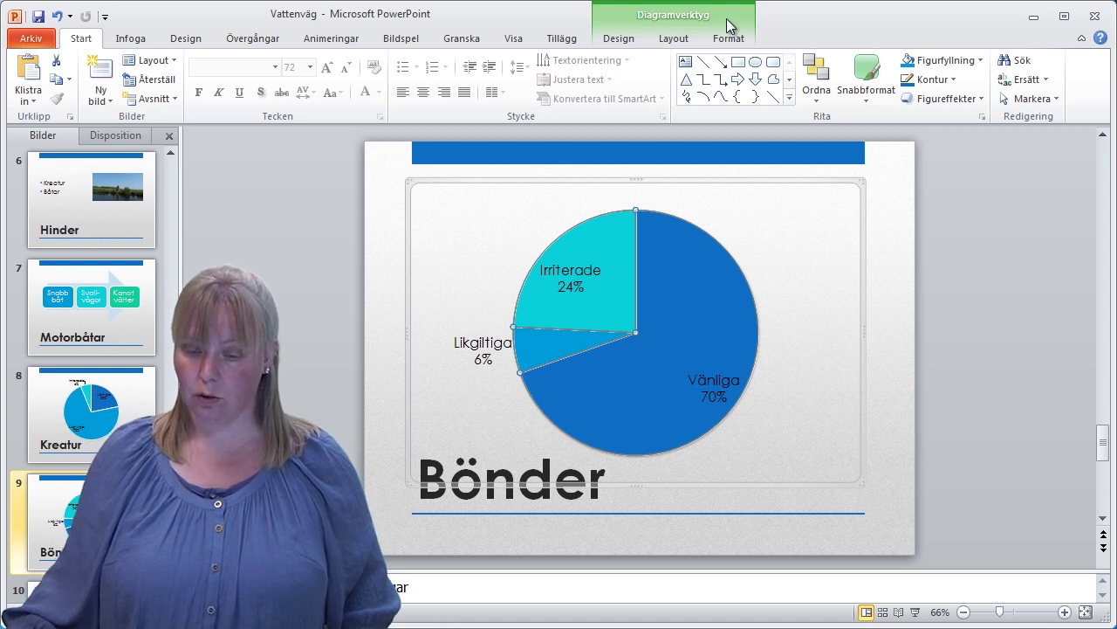
{"action": "key", "text": "Escape"}
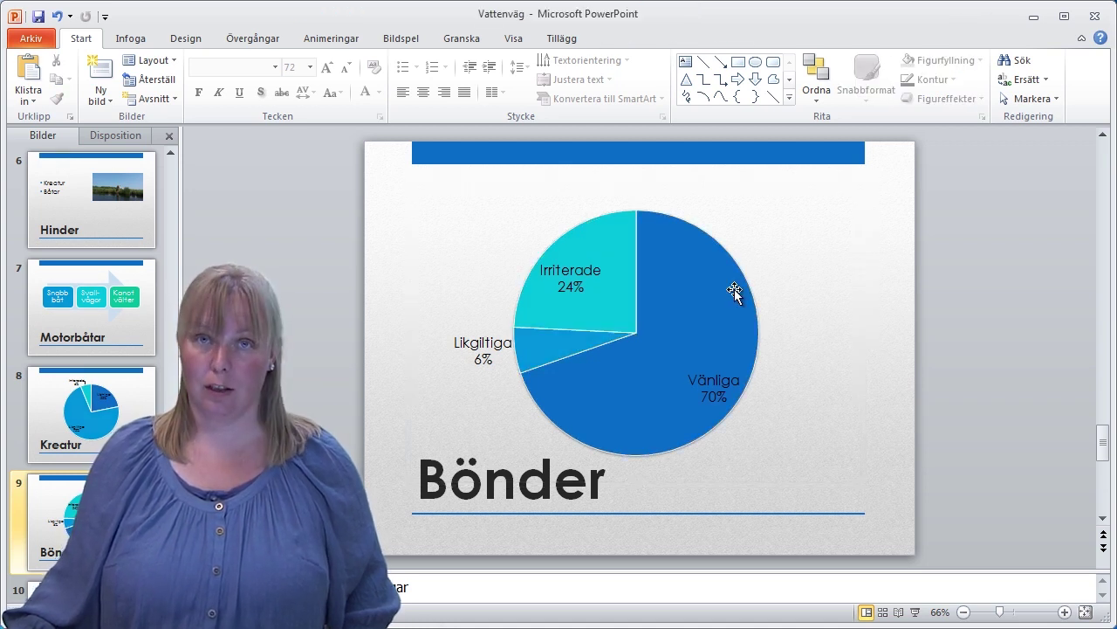